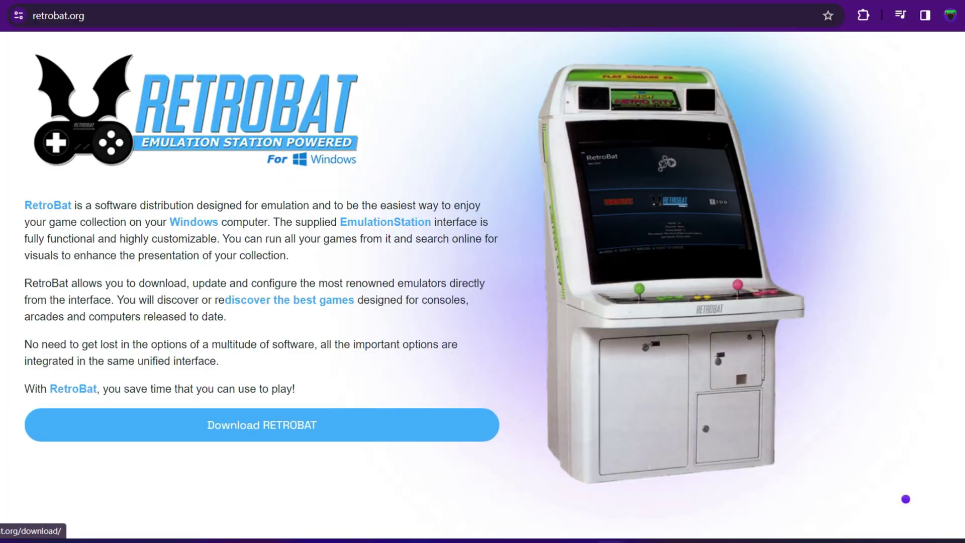
# From the RetroBat site's download page, open the itch.io page and skip the payment to reach the downloads
pyautogui.click(262, 425)
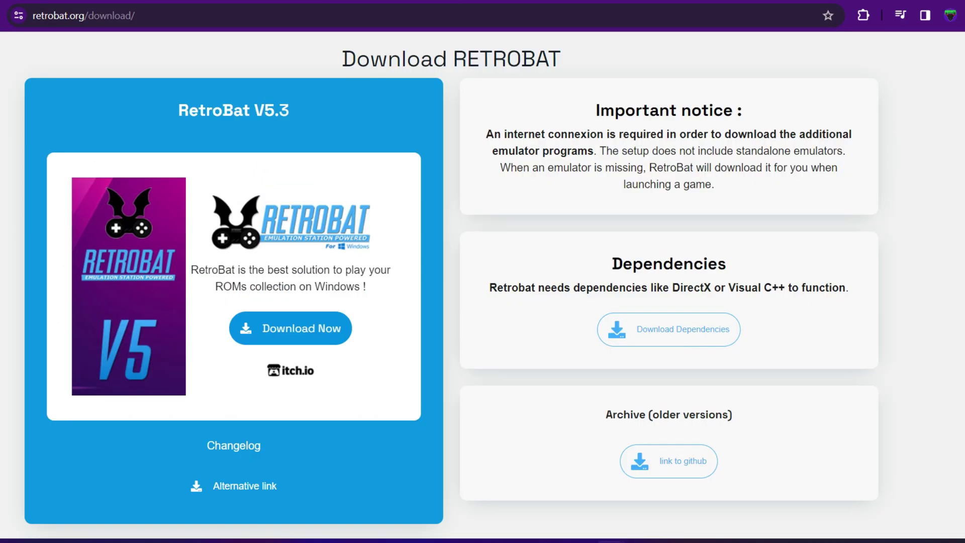
pyautogui.scroll(-3, 291, 327)
pyautogui.click(290, 189)
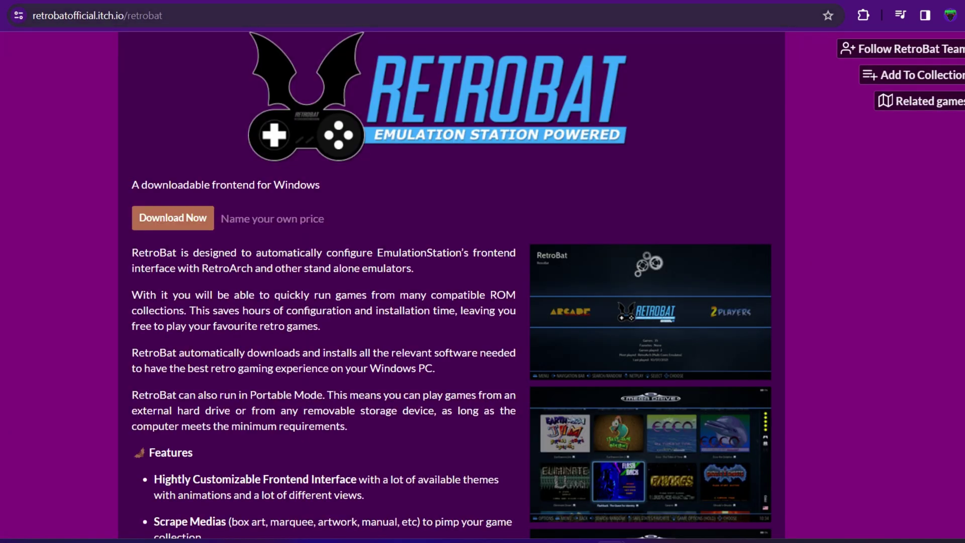
pyautogui.click(173, 218)
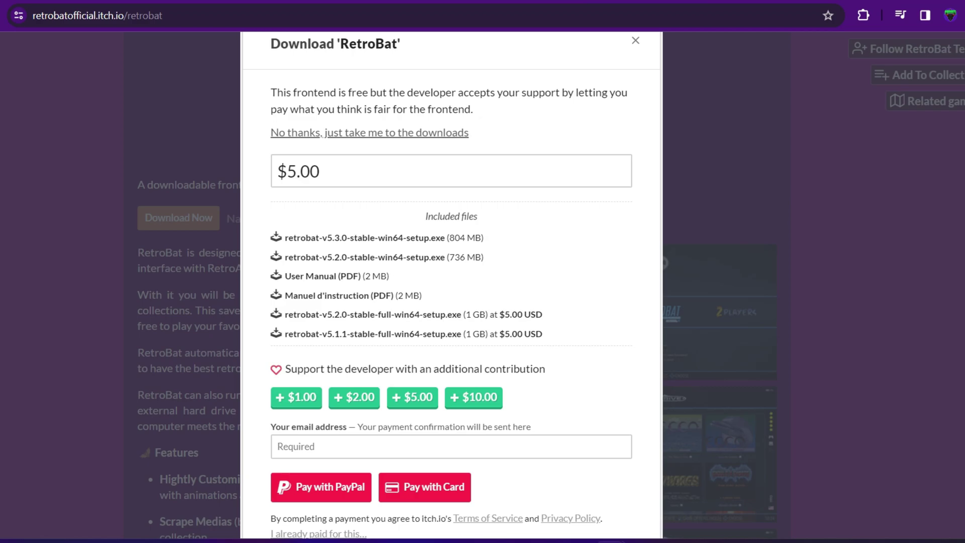
pyautogui.click(358, 134)
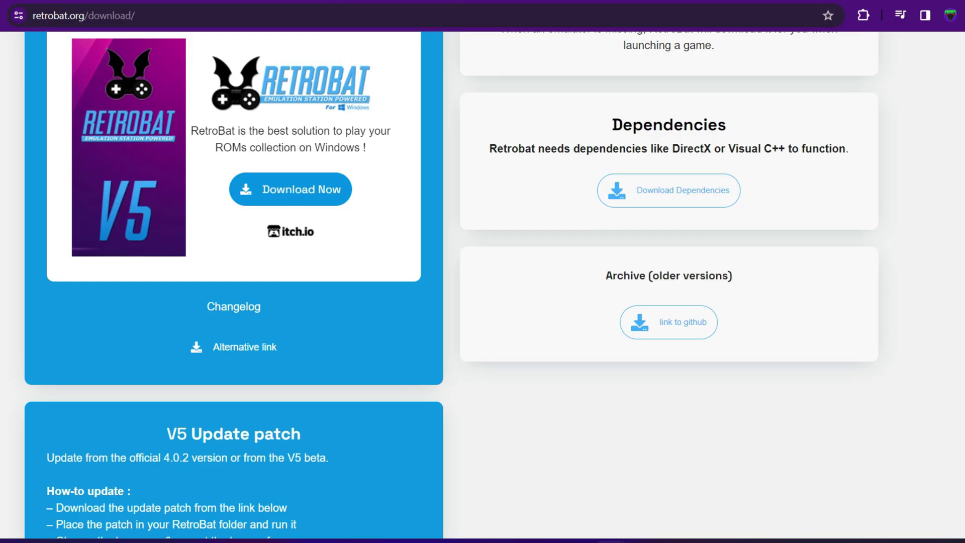
# Examine the RetroBat V5.3 download options and the V5 Update patch instructions on the download page
pyautogui.scroll(3, 482, 284)
pyautogui.scroll(-6, 482, 284)
pyautogui.scroll(4, 483, 285)
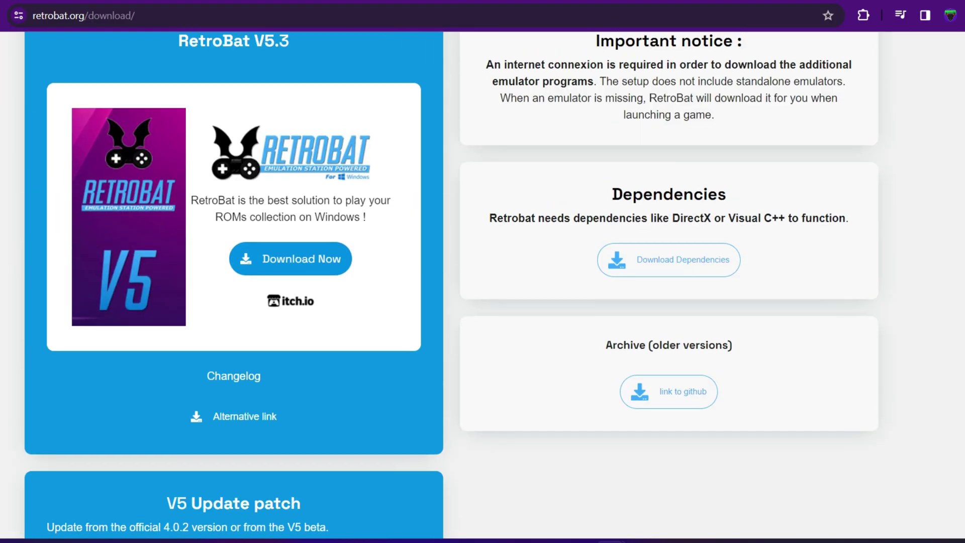
pyautogui.scroll(-7, 482, 281)
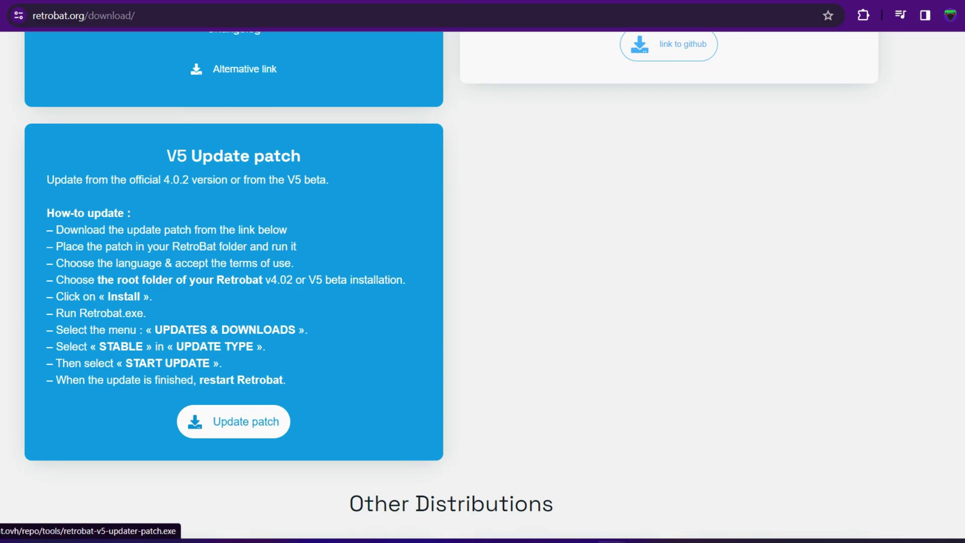
# Minimise the browser and open the file location of the RetroBat desktop shortcut
pyautogui.click(909, 1)
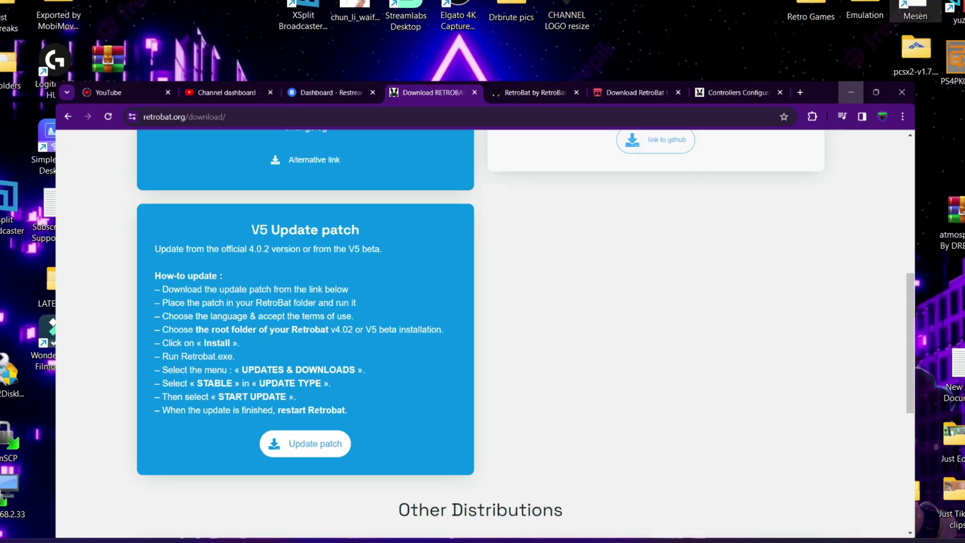
pyautogui.moveTo(500, 79); pyautogui.dragTo(578, 173)
pyautogui.click(579, 173)
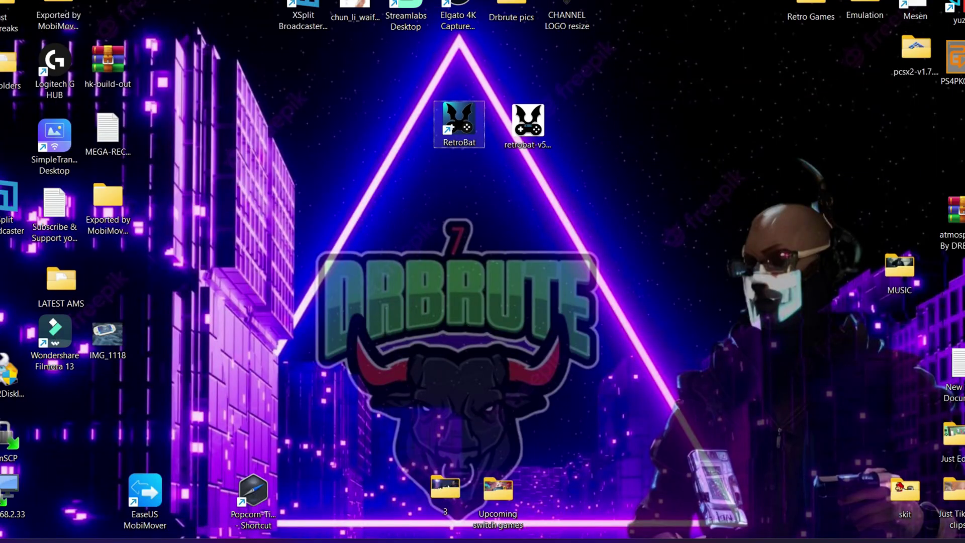
pyautogui.rightClick(468, 134)
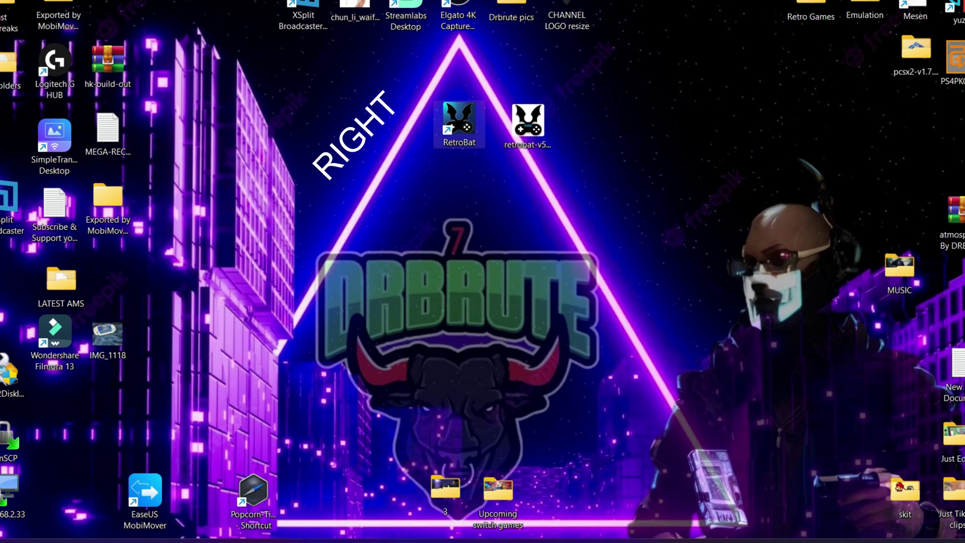
pyautogui.rightClick(484, 113)
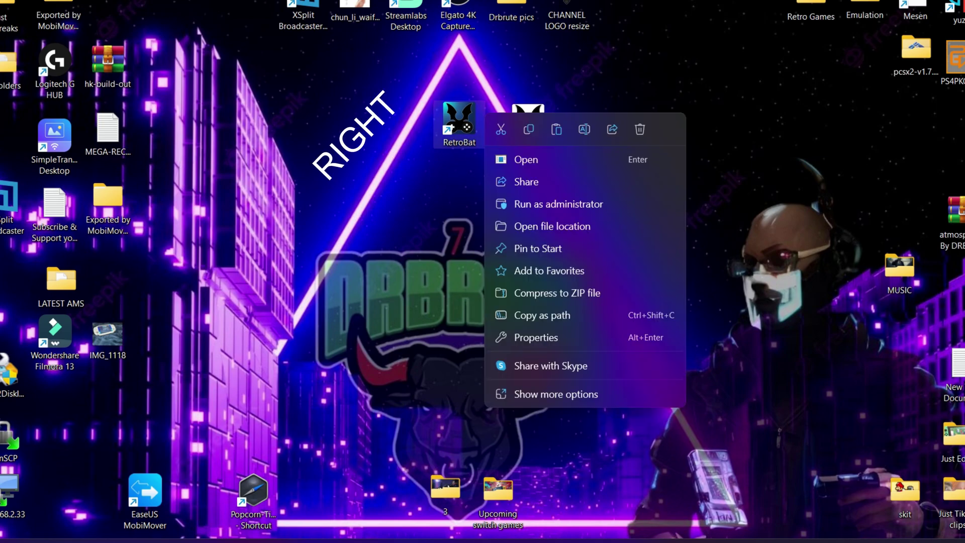
pyautogui.click(472, 121)
pyautogui.rightClick(467, 123)
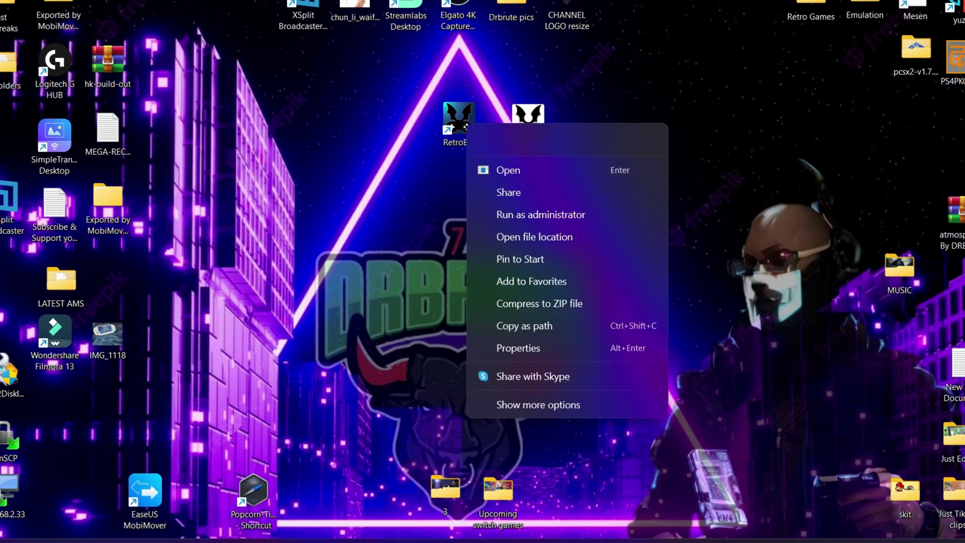
pyautogui.press('Return')
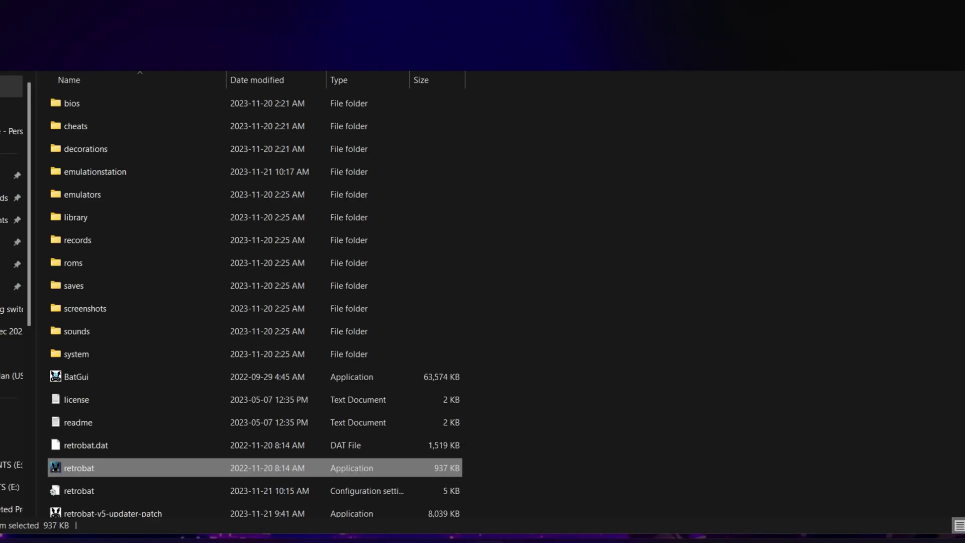
pyautogui.moveTo(677, 50); pyautogui.dragTo(784, 169)
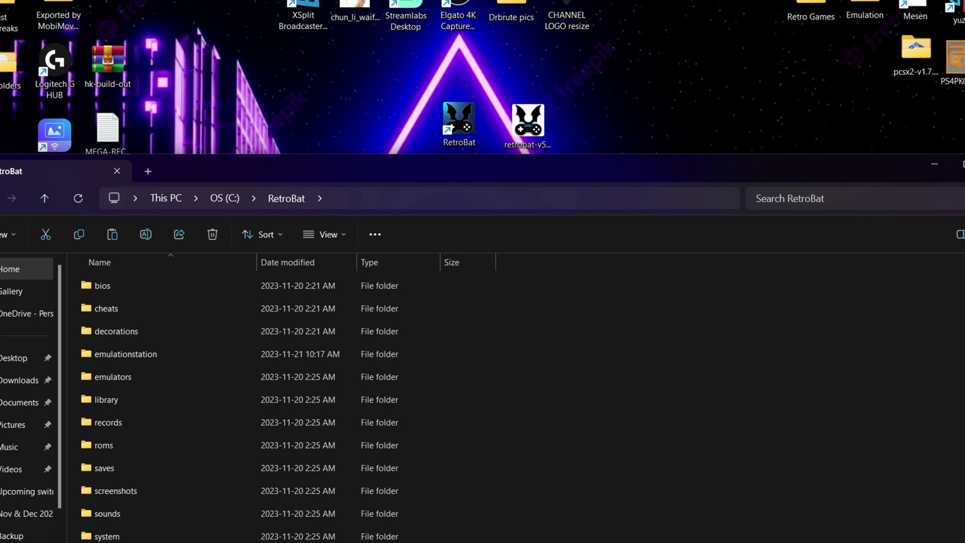
pyautogui.moveTo(583, 172); pyautogui.dragTo(588, 24)
# Launch the retrobat-v5-updater-patch application from the RetroBat folder
pyautogui.scroll(-3, 30, 327)
pyautogui.scroll(-2, 176, 475)
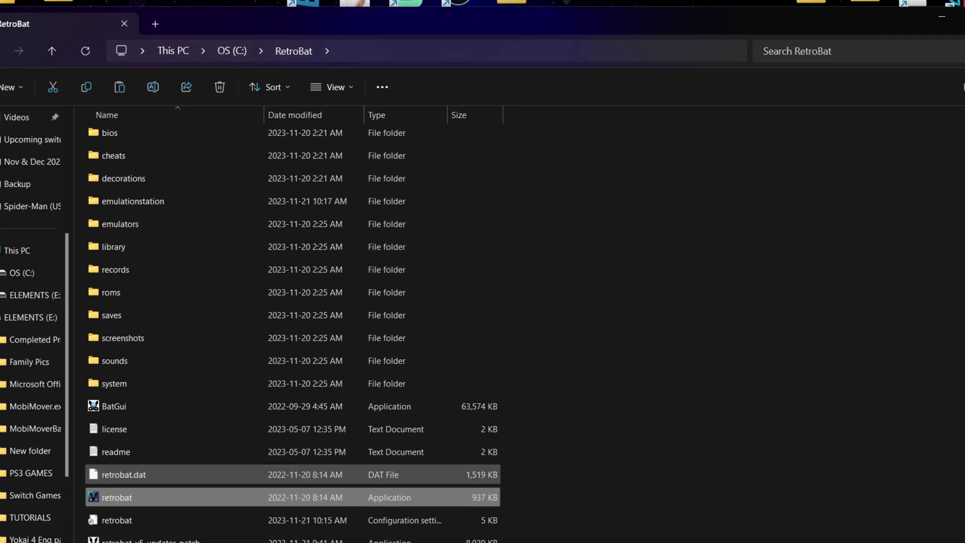
pyautogui.doubleClick(151, 539)
pyautogui.press('Return')
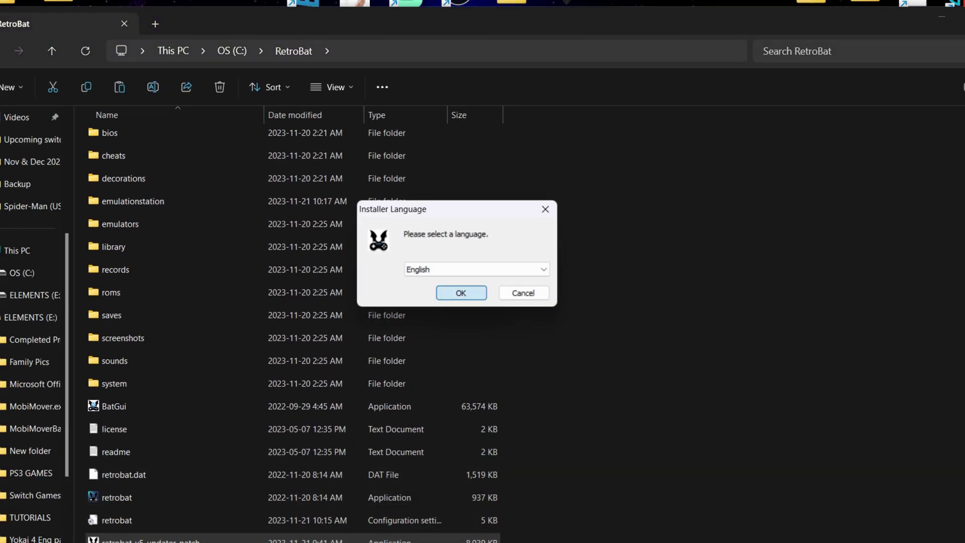
# Accept English as the installer language and install the updater patch into the RetroBat root folder
pyautogui.press('Return')
pyautogui.click(568, 290)
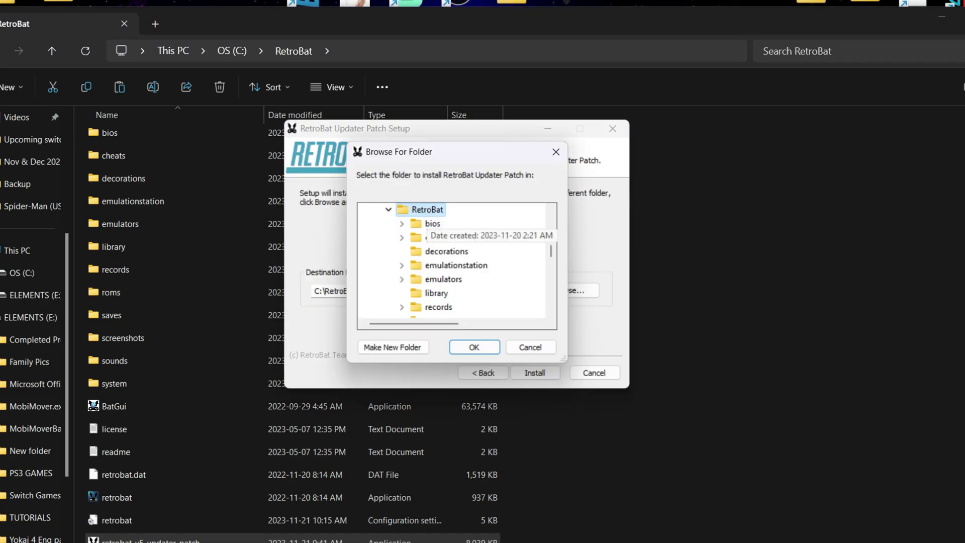
pyautogui.press('Return')
pyautogui.hotkey('alt', 'i')
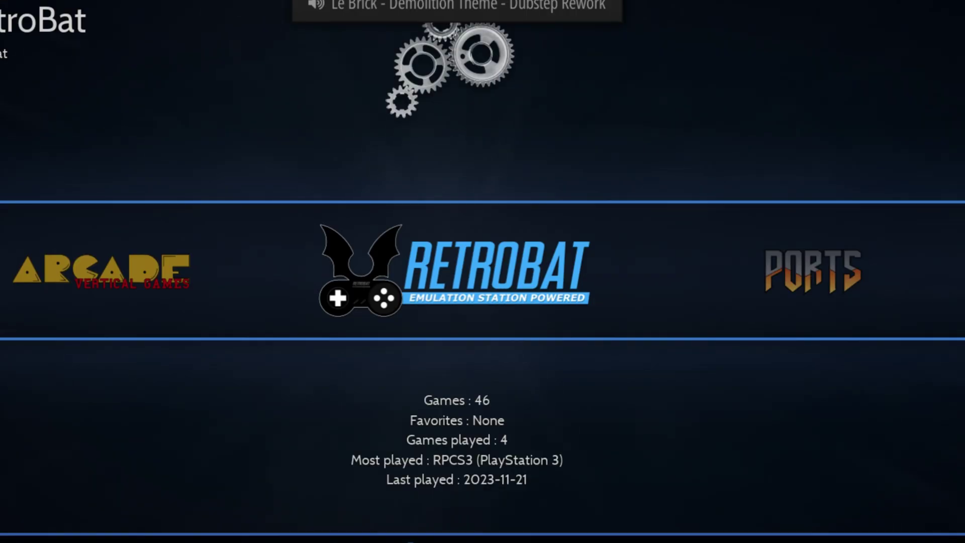
# Browse the systems and collections in RetroBat's carousel, including Arcade, All Games and Favorites, and finish on Ports
pyautogui.press('Right')
pyautogui.press('Left')
pyautogui.press('Right')
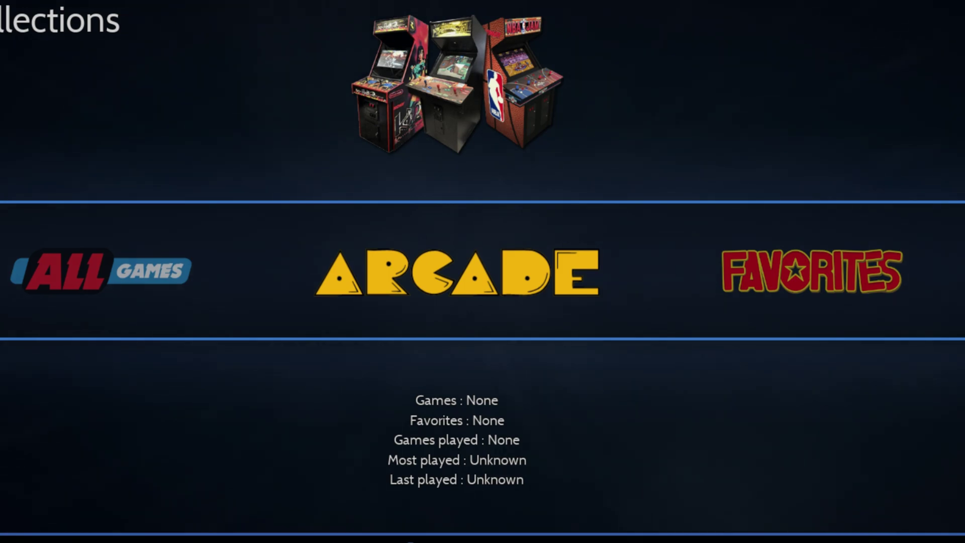
pyautogui.press('Right')
pyautogui.press('Right')
pyautogui.press('Left')
pyautogui.press('Left')
pyautogui.press('Left')
pyautogui.press('Left')
pyautogui.press('Right')
pyautogui.press('Right')
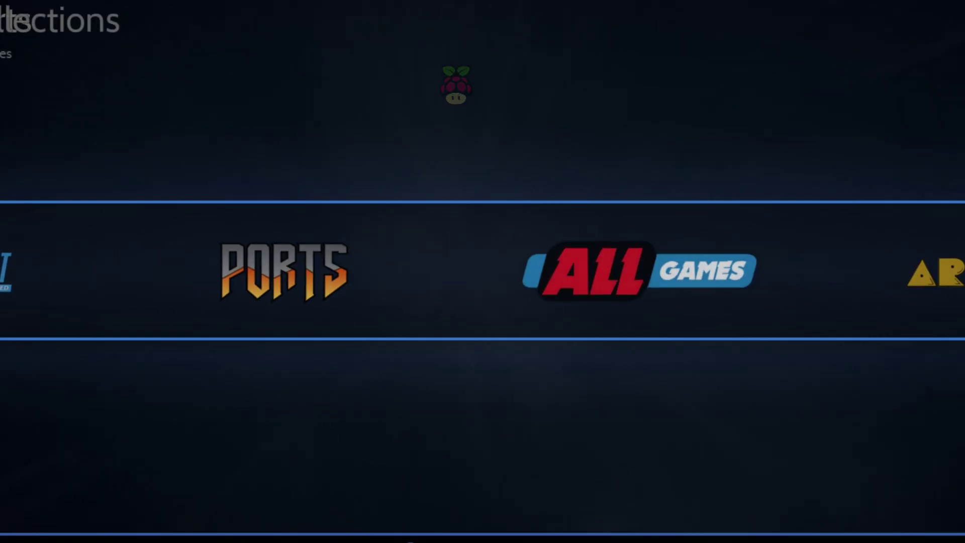
pyautogui.press('Left')
pyautogui.press('Left')
pyautogui.press('Left')
pyautogui.press('Right')
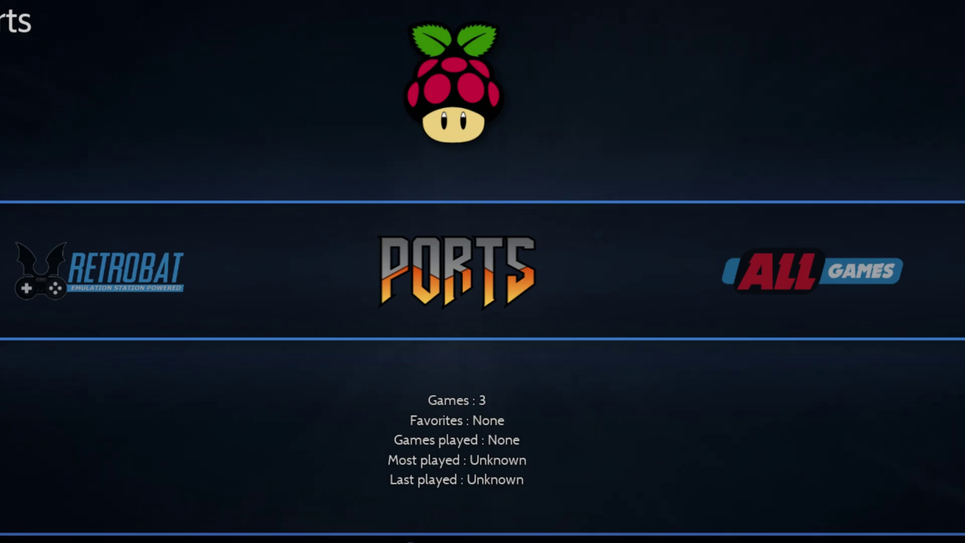
# Open the Updates & Downloads settings from the main menu
pyautogui.press('Escape')
pyautogui.press('Down')
pyautogui.press('Down')
pyautogui.press('Down')
pyautogui.press('Down')
pyautogui.press('Down')
pyautogui.press('Down')
pyautogui.press('Down')
pyautogui.press('Up')
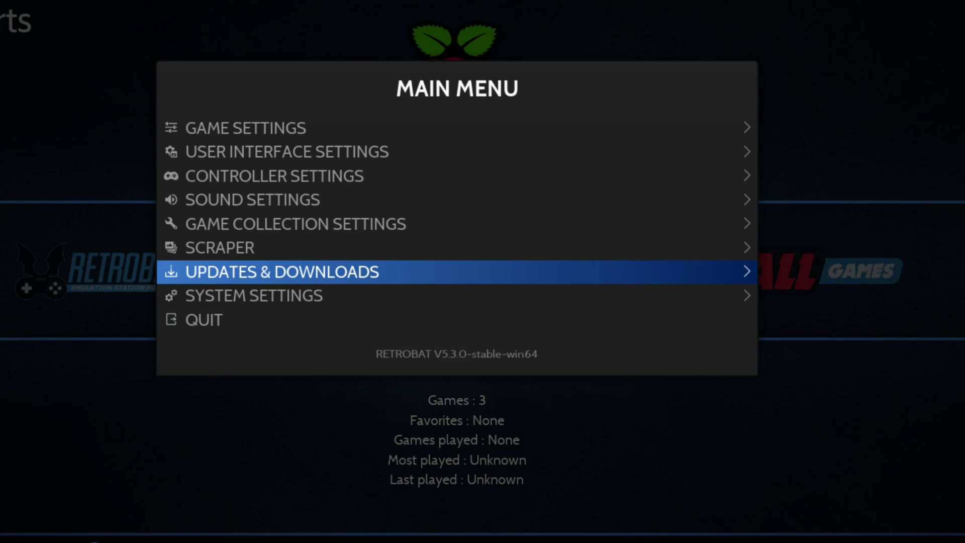
pyautogui.press('Return')
# Cycle the update type back to Stable, start the software update and dismiss the resulting message
pyautogui.press('Down')
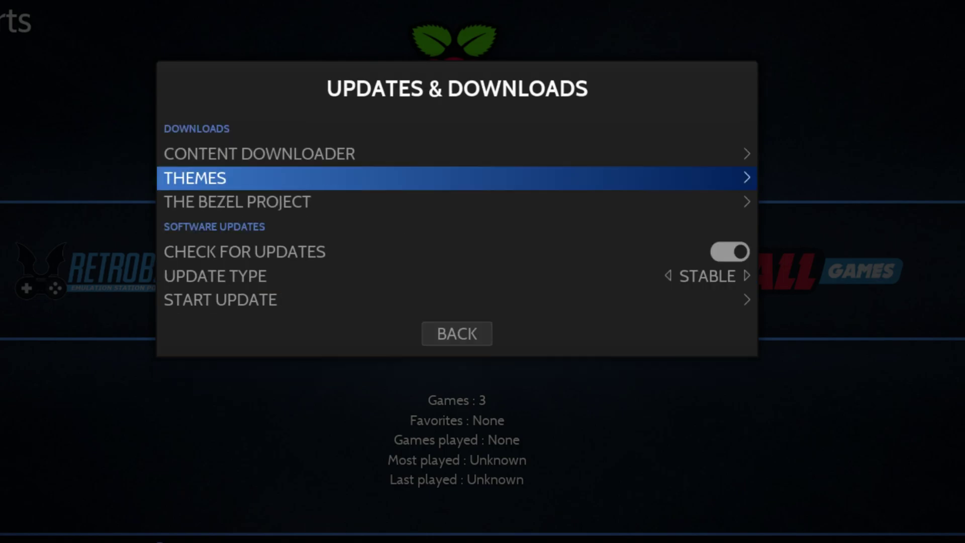
pyautogui.press('Down')
pyautogui.press('Down')
pyautogui.press('Down')
pyautogui.press('Up')
pyautogui.press('Down')
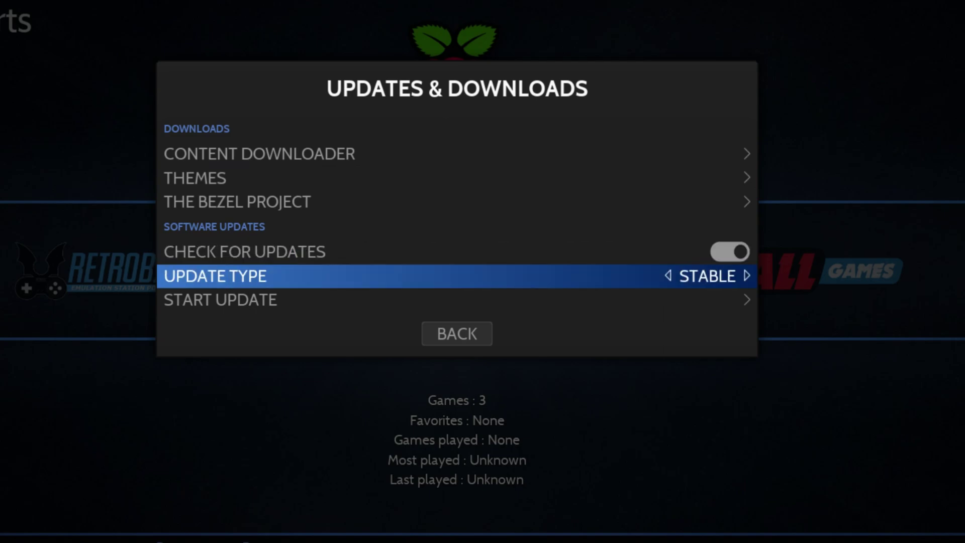
pyautogui.press('Right')
pyautogui.press('Right')
pyautogui.press('Down')
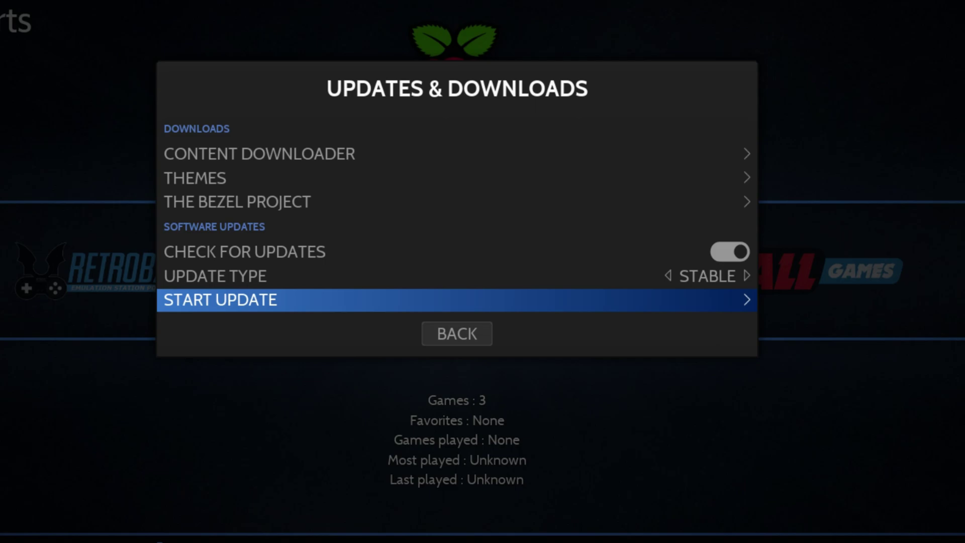
pyautogui.press('Return')
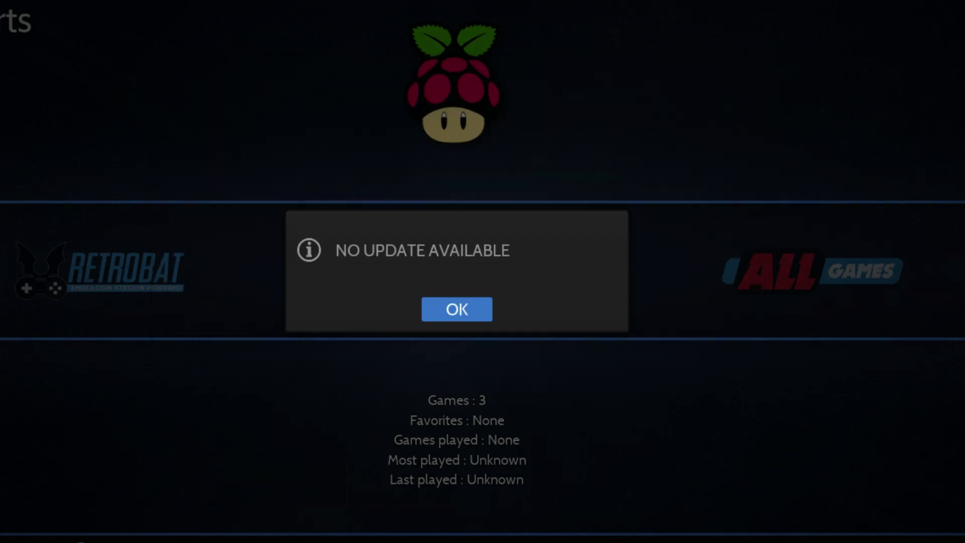
pyautogui.press('Return')
# Switch the update type to Beta and back to Stable
pyautogui.press('Right')
pyautogui.press('Up')
pyautogui.press('Up')
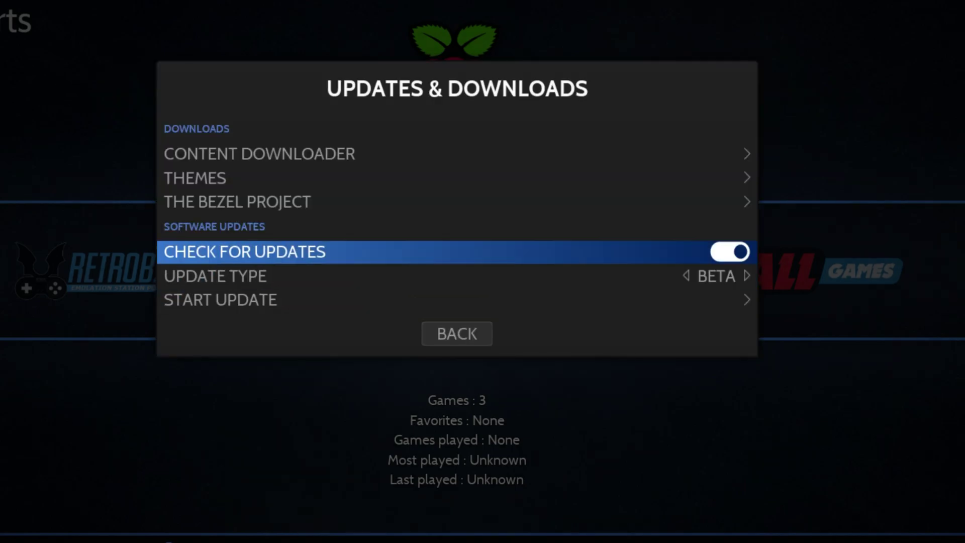
pyautogui.press('Down')
pyautogui.press('Left')
# Open the Themes Downloader and look through the full list of themes
pyautogui.press('Up')
pyautogui.press('Up')
pyautogui.press('Up')
pyautogui.press('Return')
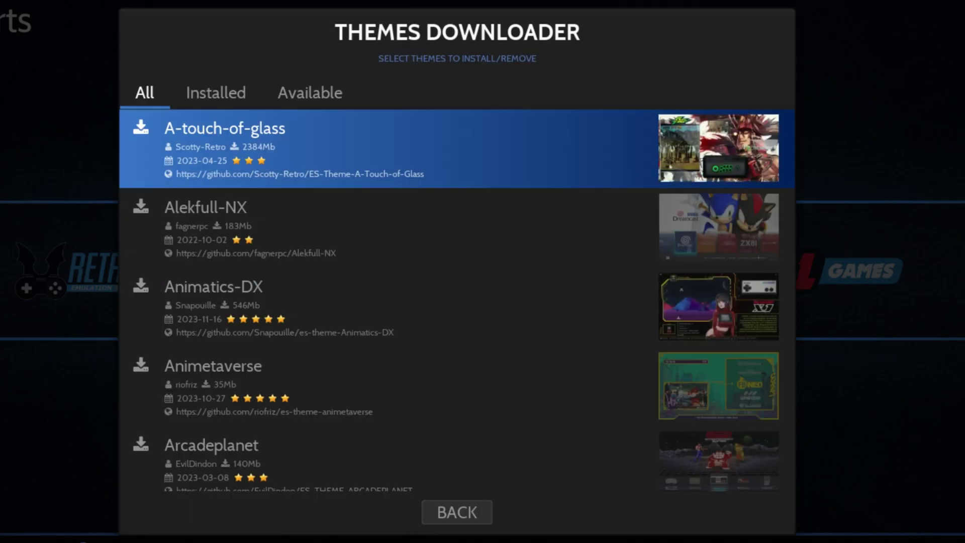
pyautogui.press('Down')
pyautogui.press('Down')
pyautogui.press('Down')
pyautogui.press('Down')
pyautogui.press('Down')
pyautogui.press('Down')
pyautogui.press('Down')
pyautogui.press('Down')
pyautogui.press('Up')
pyautogui.press('Up')
pyautogui.press('Up')
# Show only the installed themes and highlight the Ckau-Book entry
pyautogui.press('Right')
pyautogui.press('Down')
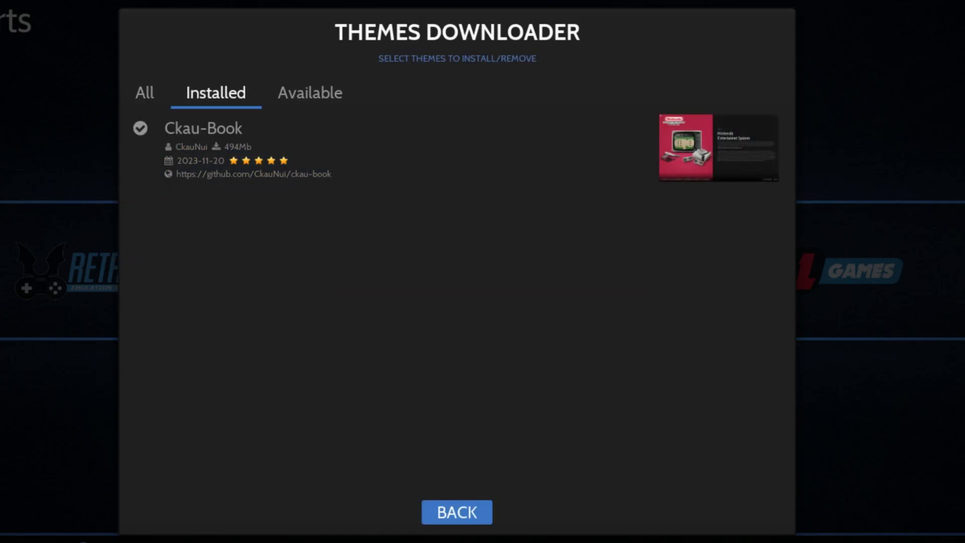
pyautogui.press('Up')
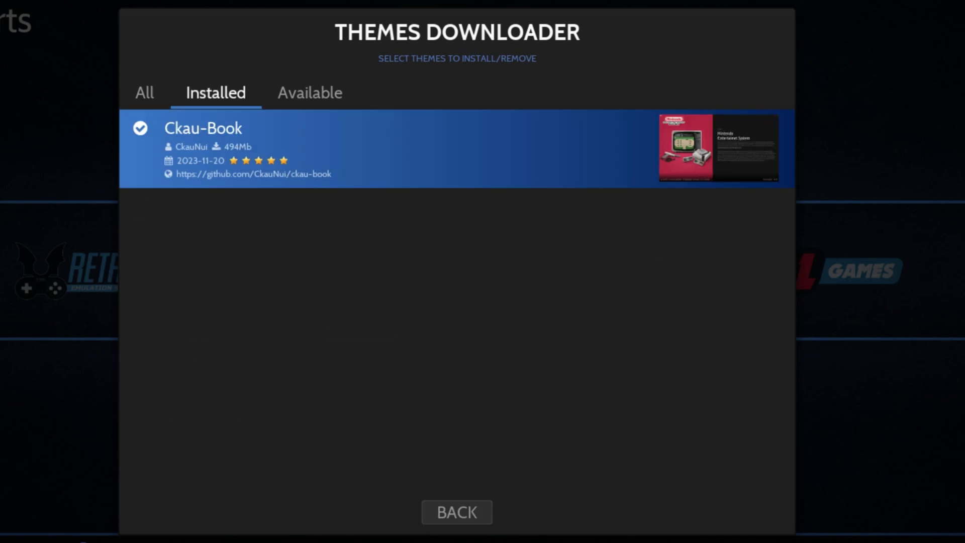
# Leave the theme and update settings and open User Interface Settings from the main menu
pyautogui.press('Escape')
pyautogui.press('Up')
pyautogui.press('Up')
pyautogui.press('Up')
pyautogui.press('Up')
pyautogui.press('Up')
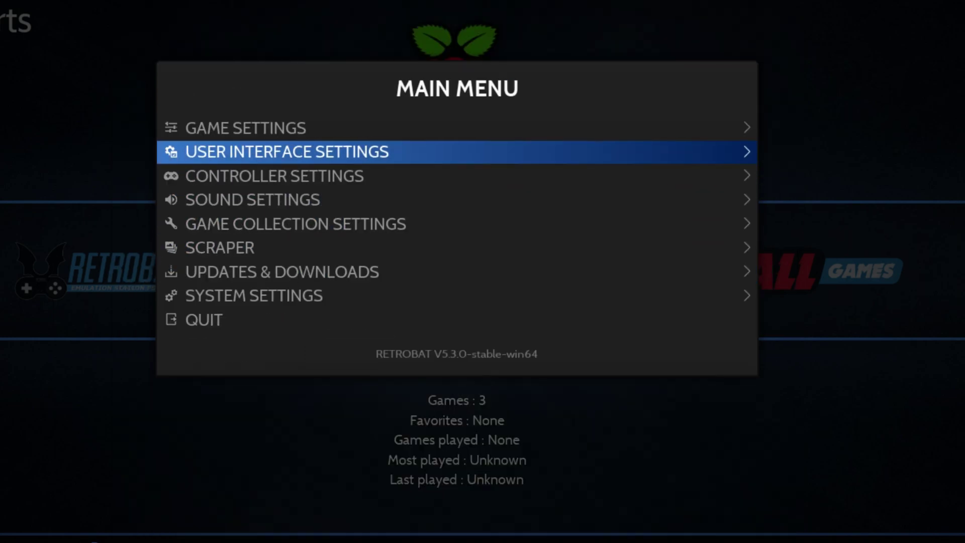
pyautogui.press('Return')
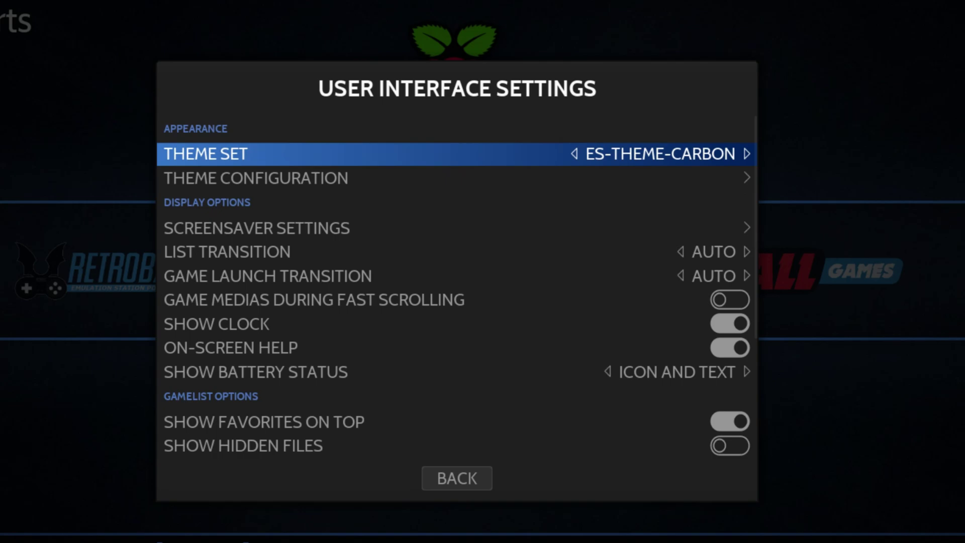
# Switch the theme set back and forth between CKAU-BOOK and ES-THEME-CARBON, ending on ES-THEME-CARBON
pyautogui.press('Left')
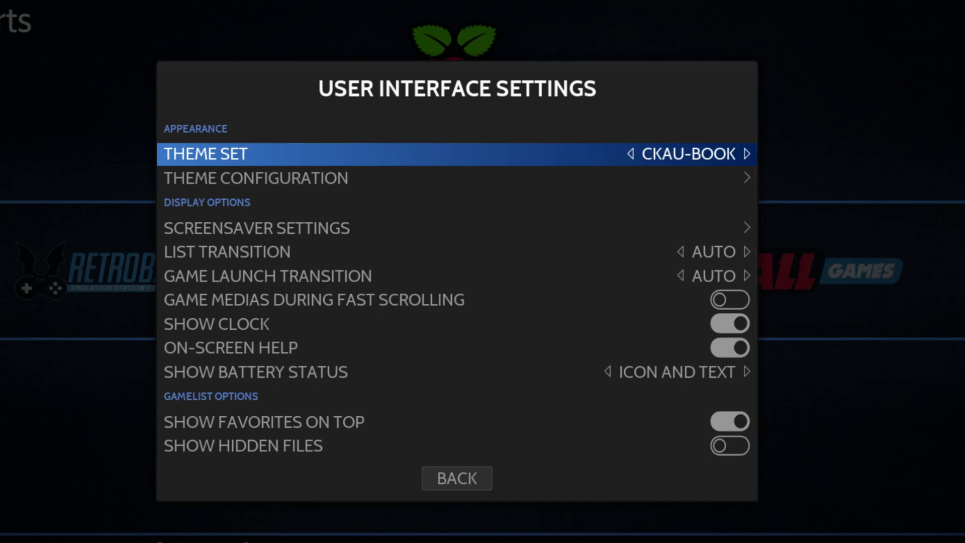
pyautogui.press('Right')
pyautogui.press('Left')
pyautogui.press('Right')
pyautogui.press('Left')
pyautogui.press('Right')
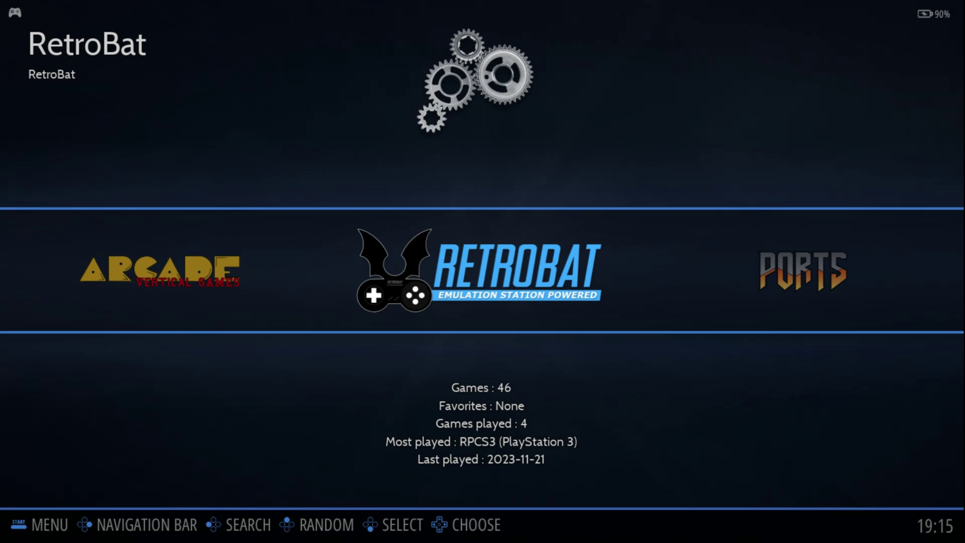
# Open the RetroBat system and look through its emulator list from 3DSen to Yuzu Early Access (Switch)
pyautogui.press('Return')
pyautogui.press('Down')
pyautogui.press('Down')
pyautogui.press('Down')
pyautogui.press('Down')
pyautogui.press('Down')
pyautogui.press('Down')
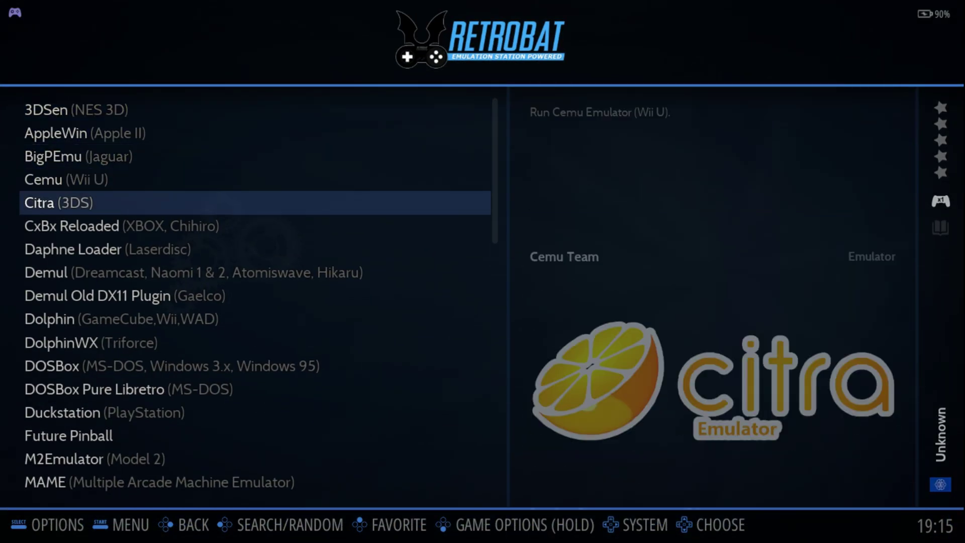
pyautogui.press('Up')
pyautogui.press('Up')
pyautogui.press('Up')
pyautogui.press('Up')
pyautogui.press('Up')
pyautogui.press('Up')
pyautogui.press('Up')
pyautogui.press('Up')
pyautogui.press('Up')
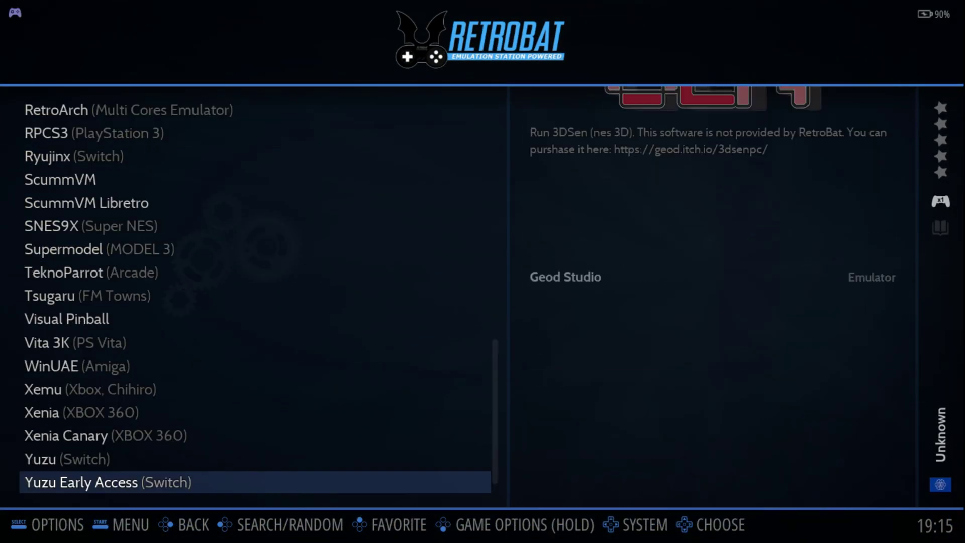
# Look over the first emulator entries around Cemu (Wii U) and return to 3DSen
pyautogui.press('Down')
pyautogui.press('Down')
pyautogui.press('Down')
pyautogui.press('Down')
pyautogui.press('Down')
pyautogui.press('Down')
pyautogui.press('Down')
pyautogui.press('Down')
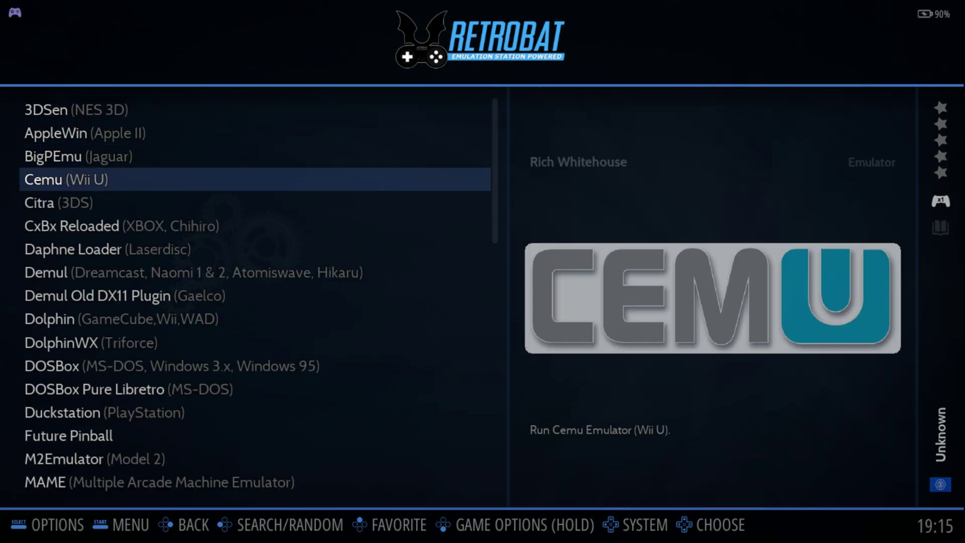
pyautogui.press('Up')
pyautogui.press('Up')
pyautogui.press('Up')
pyautogui.press('Up')
pyautogui.press('Up')
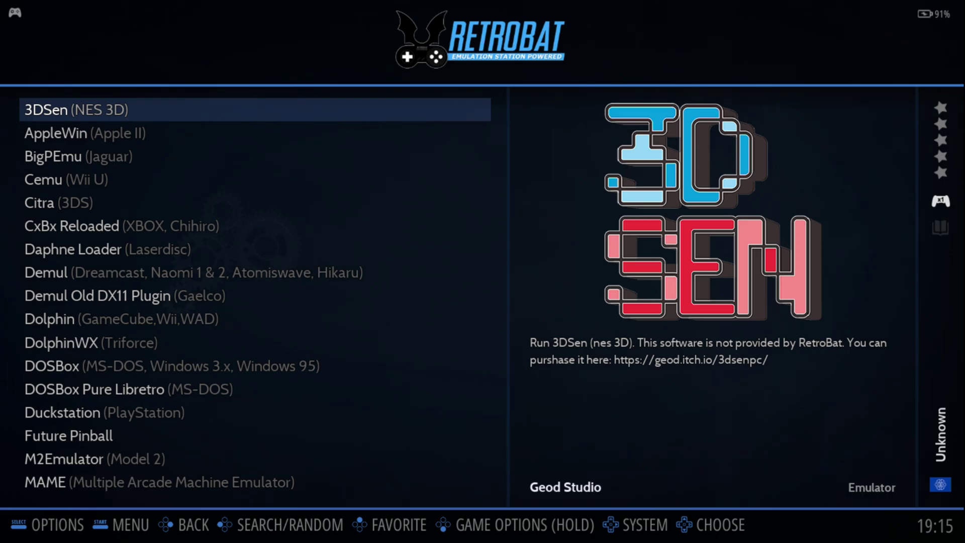
# Browse down the emulator list from 3DSen through DolphinWX and PPSSPP to ScummVM
pyautogui.press('Down')
pyautogui.press('Down')
pyautogui.press('Down')
pyautogui.press('Down')
pyautogui.press('Down')
pyautogui.press('Down')
pyautogui.press('Down')
pyautogui.press('Down')
pyautogui.press('Down')
pyautogui.press('Down')
pyautogui.press('Down')
pyautogui.press('Down')
pyautogui.press('Down')
pyautogui.press('Down')
pyautogui.press('Down')
pyautogui.press('Down')
pyautogui.press('Down')
pyautogui.press('Down')
pyautogui.press('Down')
pyautogui.press('Down')
pyautogui.press('Down')
pyautogui.press('Down')
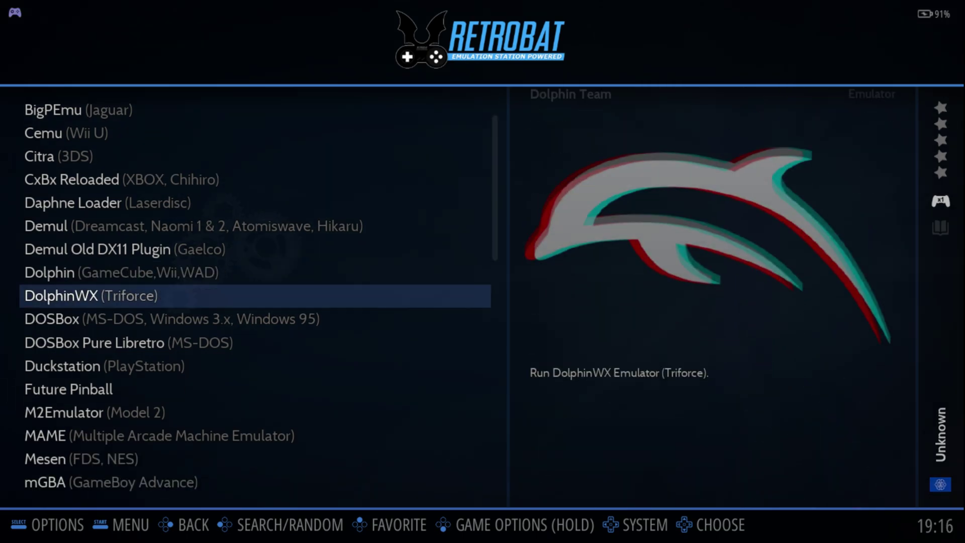
pyautogui.press('Down')
pyautogui.press('Down')
pyautogui.press('Down')
pyautogui.press('Down')
pyautogui.press('Down')
pyautogui.press('Down')
pyautogui.press('Down')
pyautogui.press('Down')
pyautogui.press('Down')
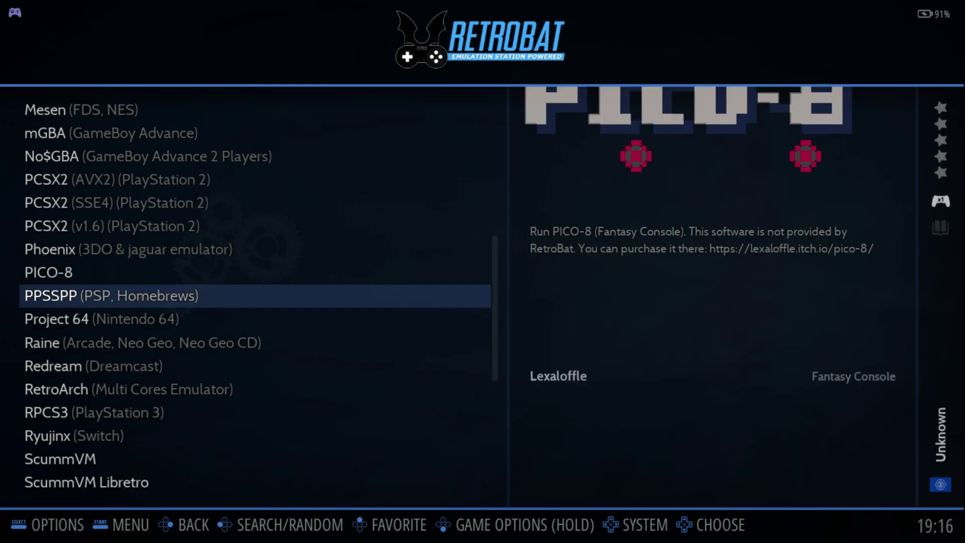
pyautogui.press('Down')
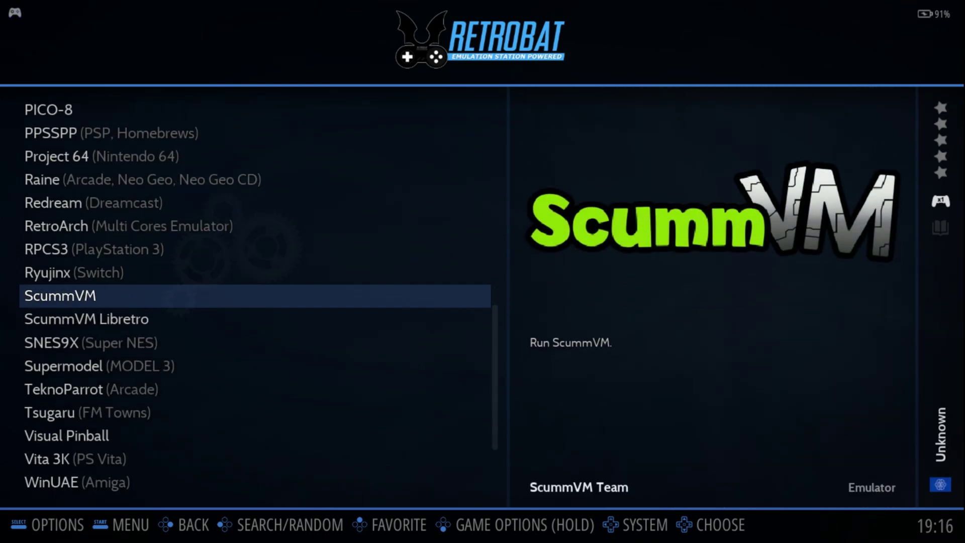
# Go back through the emulator list from ScummVM to PPSSPP (PSP, Homebrews)
pyautogui.press('Up')
pyautogui.press('Up')
pyautogui.press('Up')
pyautogui.press('Up')
pyautogui.press('Up')
pyautogui.press('Up')
pyautogui.press('Up')
pyautogui.press('Down')
pyautogui.press('Up')
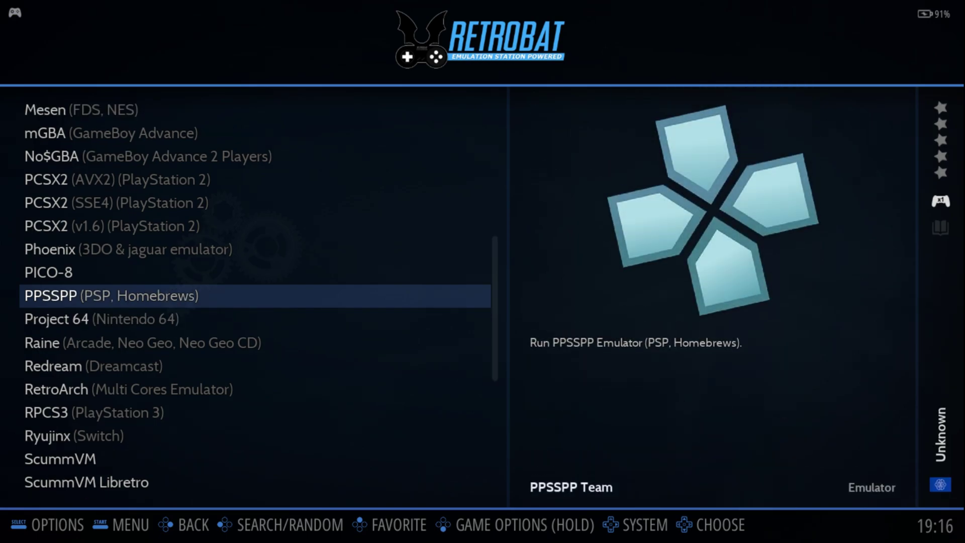
# Compare the AVX2, SSE4 and v1.6 entries of the PCSX2 (PlayStation 2) emulator
pyautogui.press('Up')
pyautogui.press('Up')
pyautogui.press('Up')
pyautogui.press('Up')
pyautogui.press('Up')
pyautogui.press('Down')
pyautogui.press('Down')
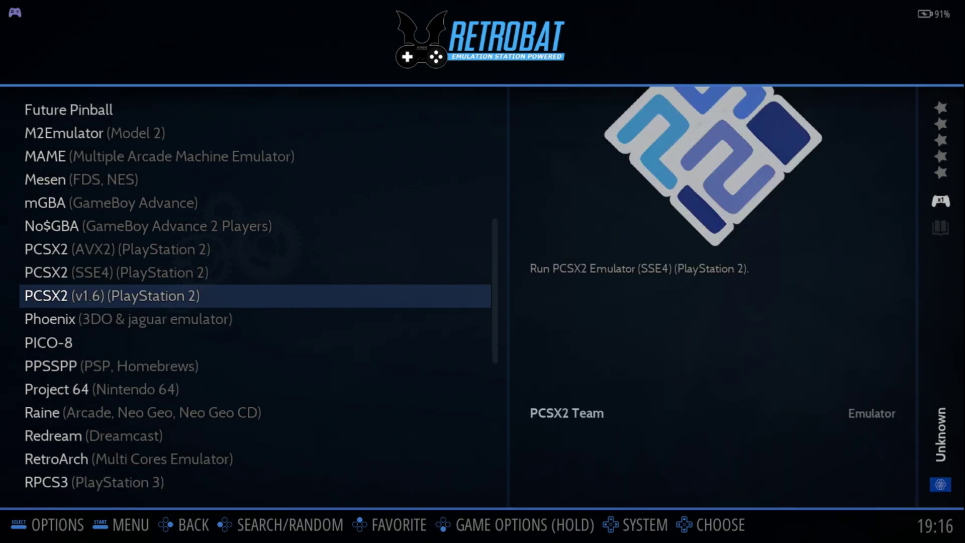
pyautogui.press('Up')
pyautogui.press('Up')
pyautogui.press('Up')
pyautogui.press('Down')
pyautogui.press('Down')
pyautogui.press('Down')
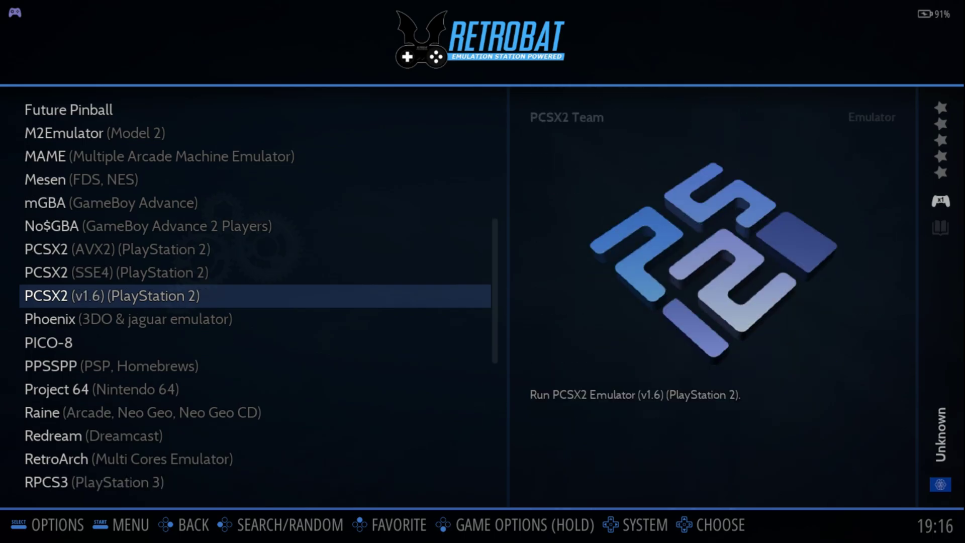
pyautogui.press('Up')
pyautogui.press('Up')
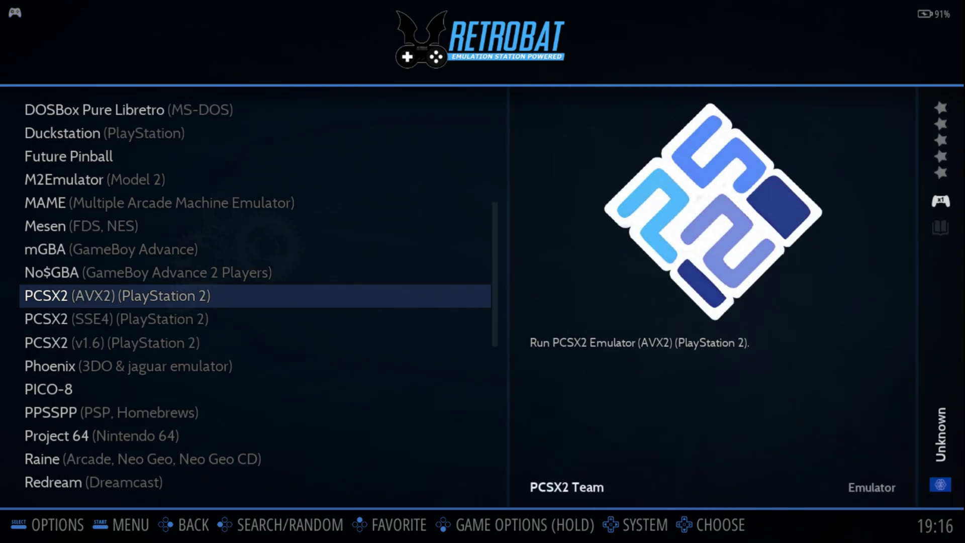
pyautogui.press('Down')
pyautogui.press('Up')
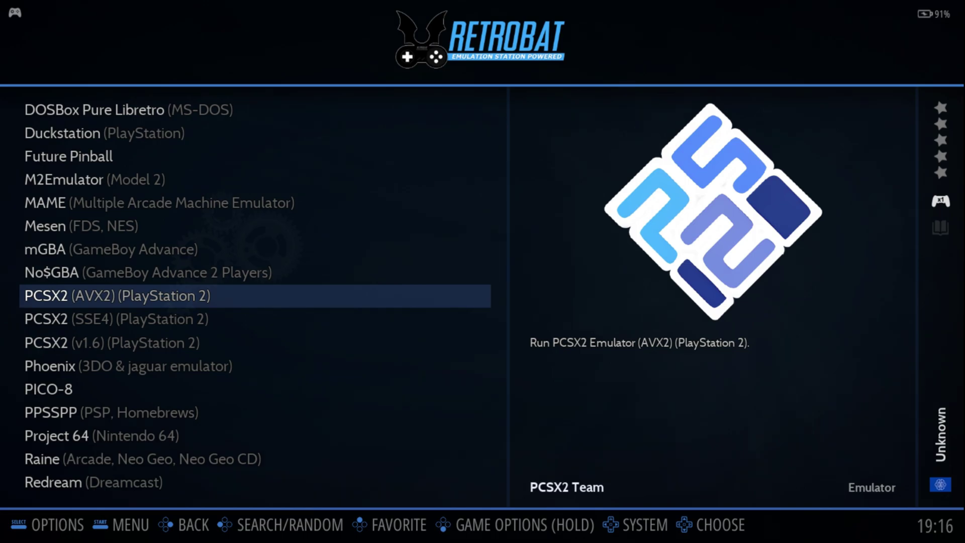
pyautogui.press('Down')
pyautogui.press('Down')
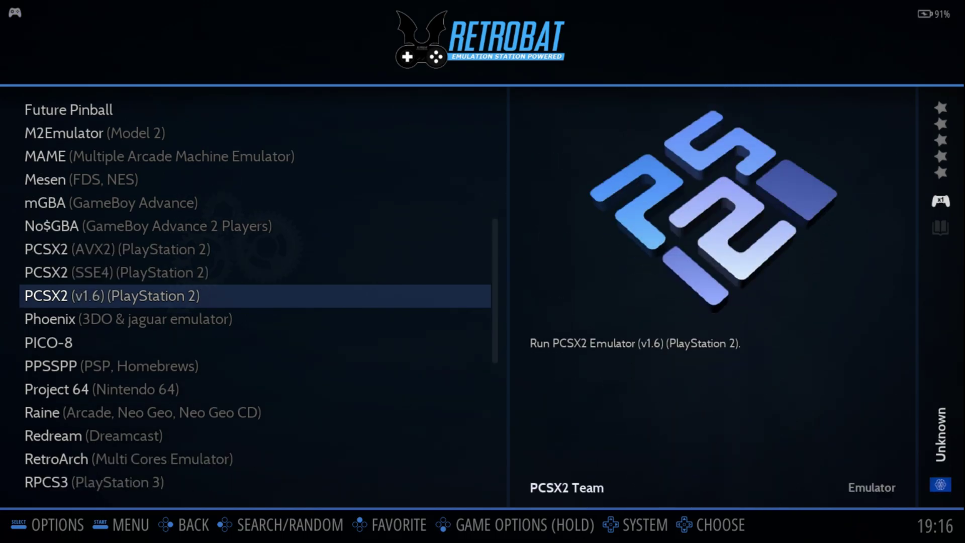
pyautogui.press('Up')
pyautogui.press('Up')
pyautogui.press('Down')
pyautogui.press('Down')
# Select the PCSX2 (AVX2) (PlayStation 2) entry and launch the emulator
pyautogui.press('Up')
pyautogui.press('Up')
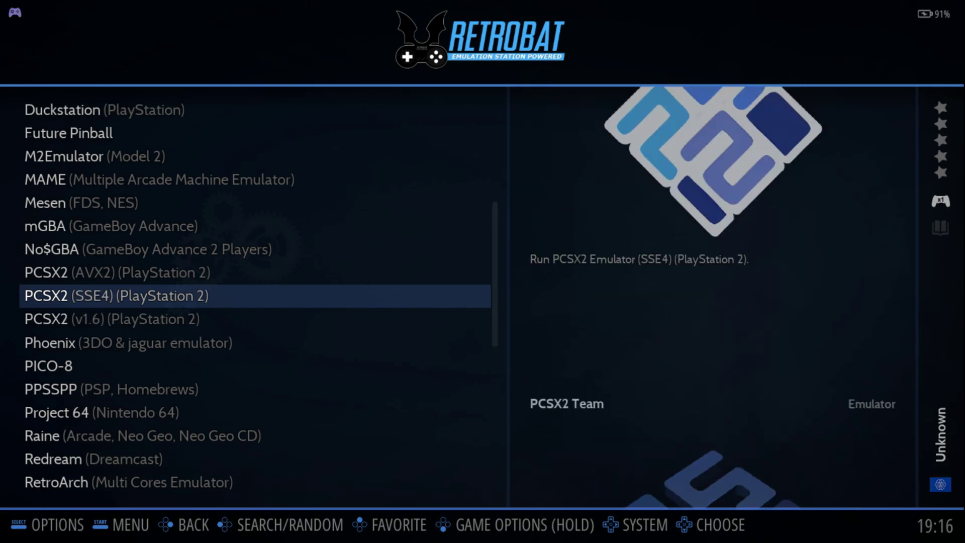
pyautogui.press('Return')
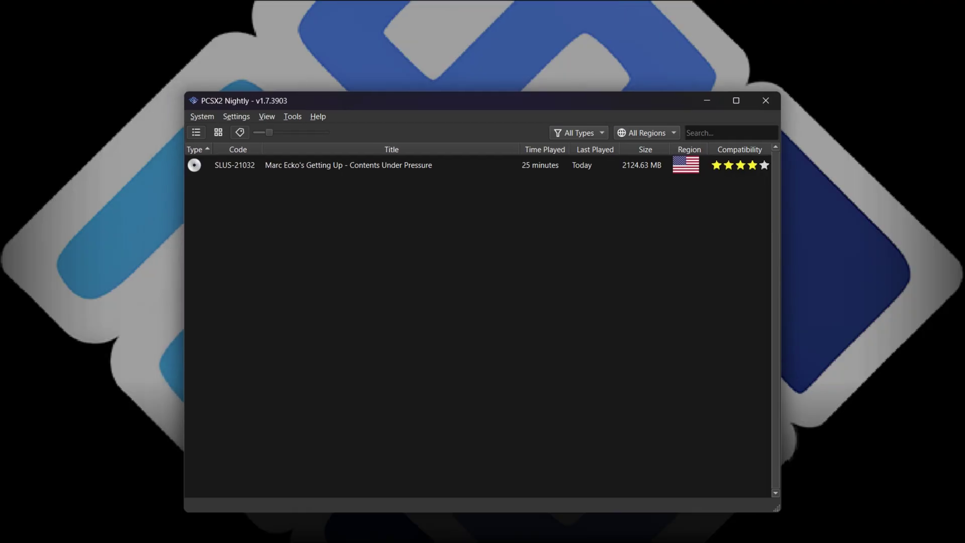
# Add the Spider-Man (USA) (v1.00) folder from Downloads as a game search directory in PCSX2 and scan it
pyautogui.moveTo(300, 101); pyautogui.dragTo(281, 101)
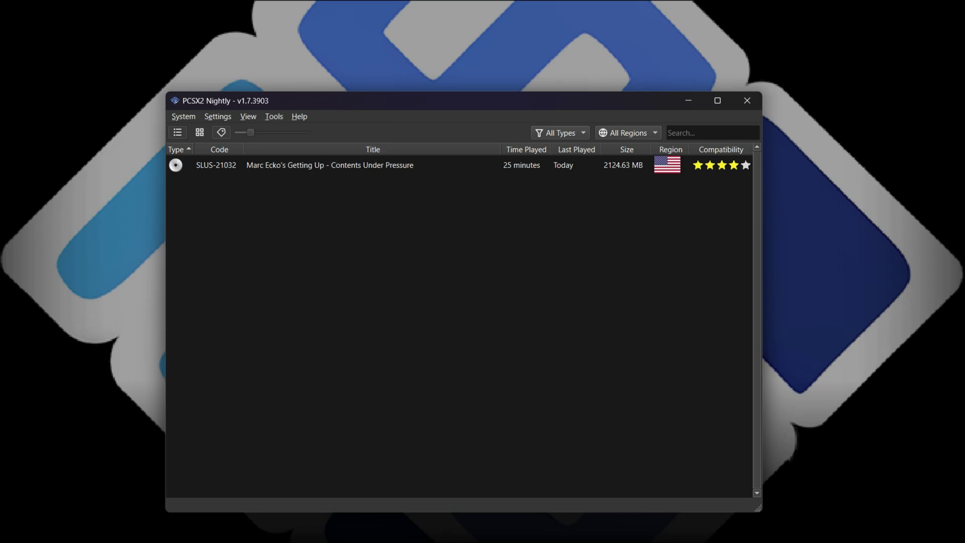
pyautogui.click(218, 116)
pyautogui.click(256, 313)
pyautogui.click(311, 234)
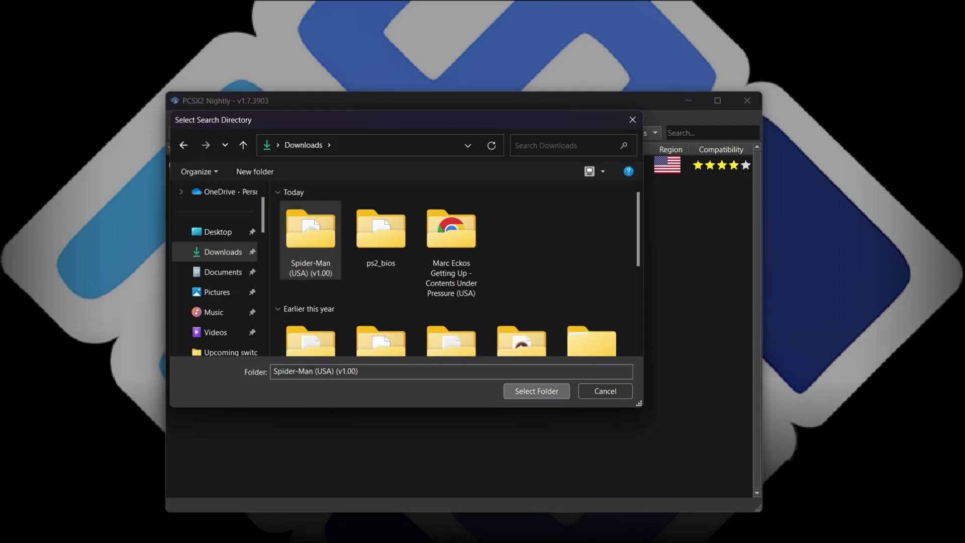
pyautogui.click(537, 391)
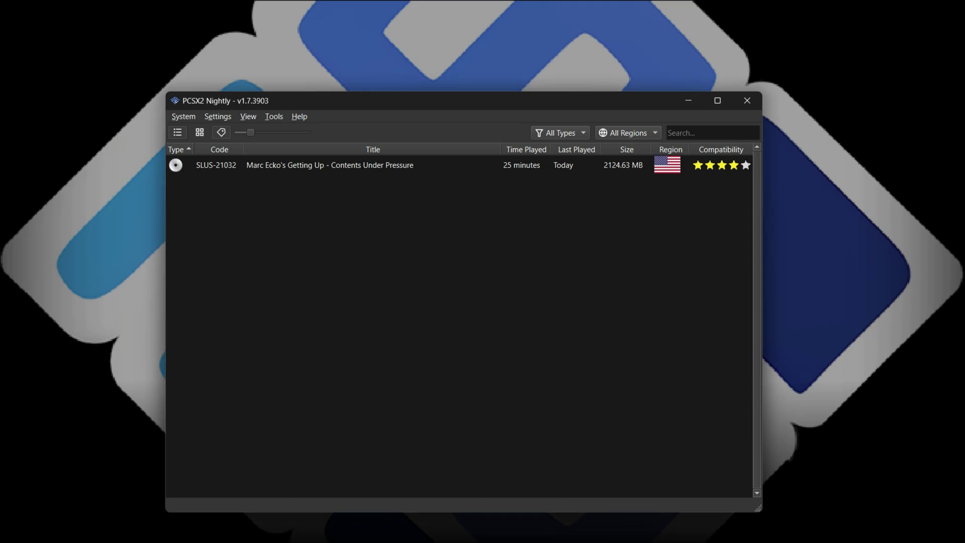
pyautogui.press('Return')
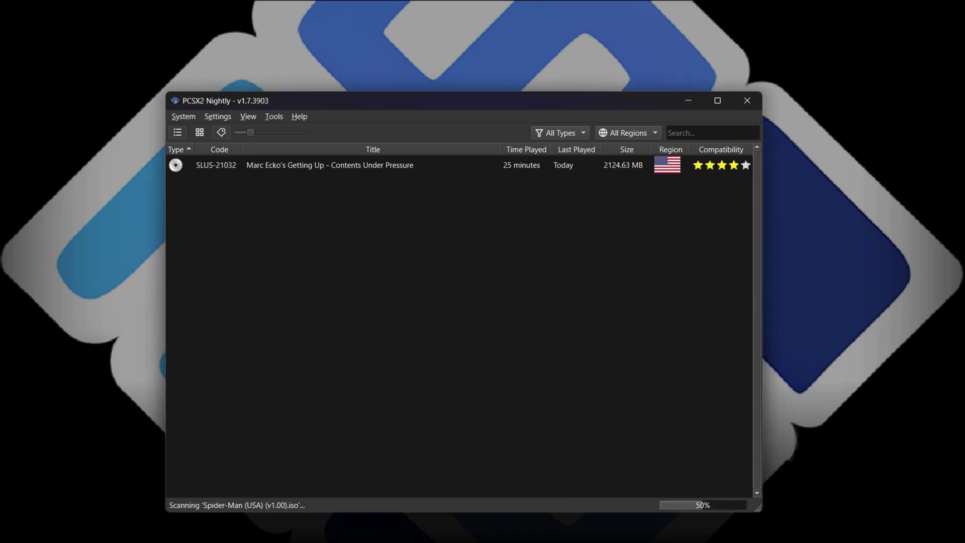
pyautogui.moveTo(350, 103); pyautogui.dragTo(365, 92)
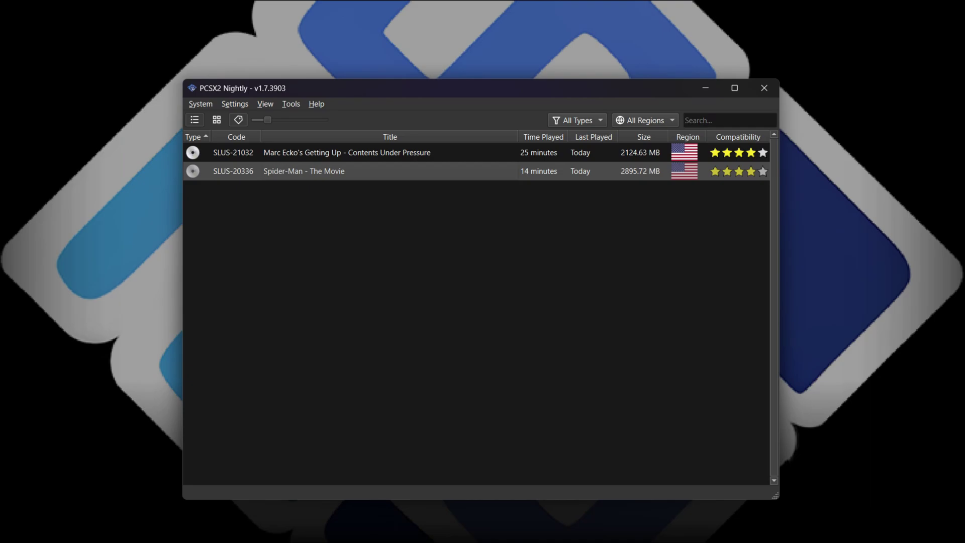
# Look through the PCSX2 main menus, ending on the System commands
pyautogui.moveTo(413, 90); pyautogui.dragTo(381, 93)
pyautogui.click(201, 106)
pyautogui.press('Escape')
pyautogui.press('Right')
pyautogui.press('Right')
pyautogui.press('Down')
pyautogui.press('Left')
pyautogui.press('Left')
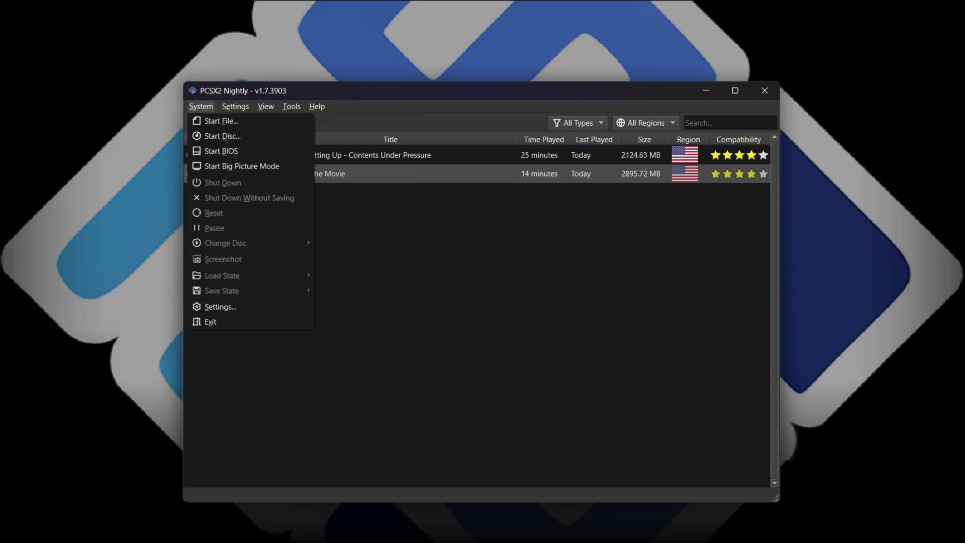
# Open the PCSX2 controller settings and select SDL-0: PS4 Controller among the detected devices
pyautogui.press('Down')
pyautogui.press('Down')
pyautogui.press('Right')
pyautogui.press('Up')
pyautogui.press('Up')
pyautogui.press('Up')
pyautogui.press('Up')
pyautogui.press('Up')
pyautogui.press('Up')
pyautogui.press('Up')
pyautogui.press('Return')
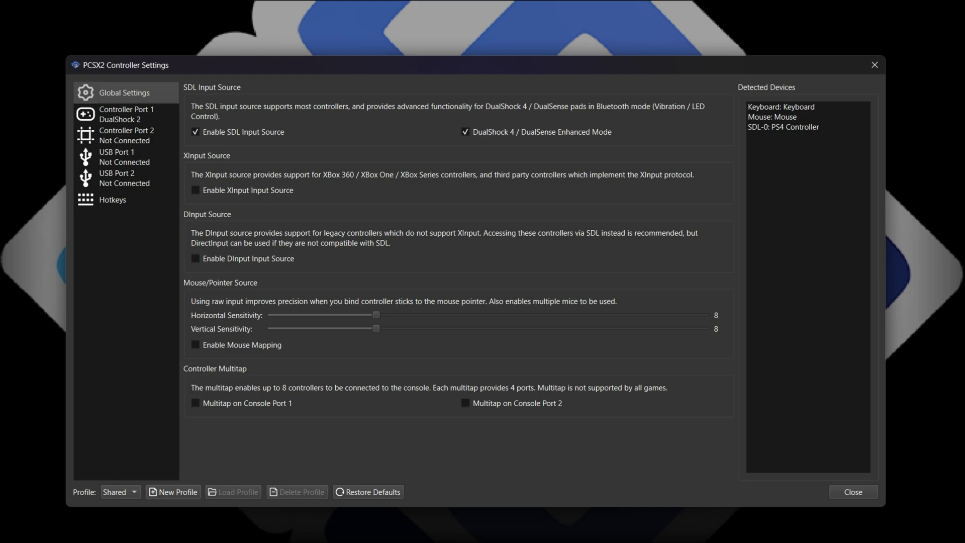
pyautogui.click(783, 128)
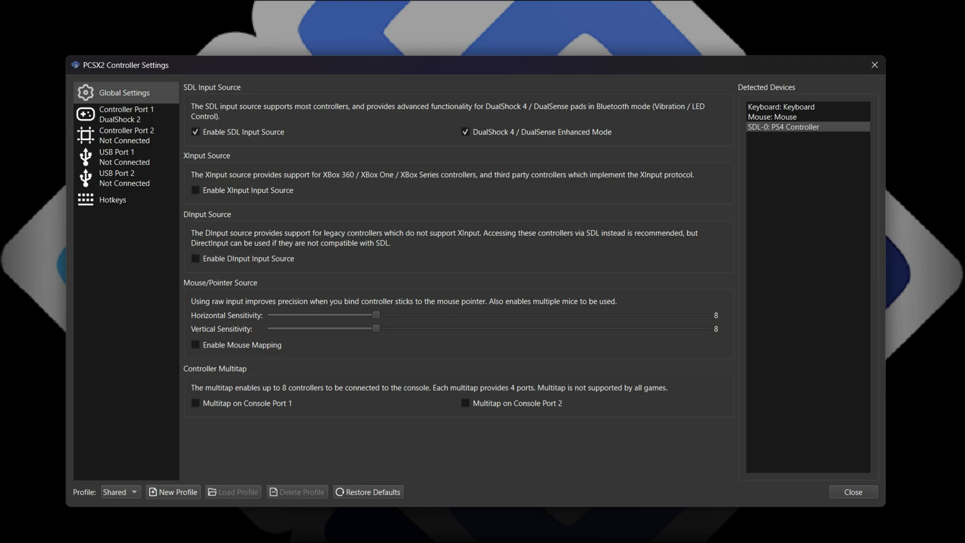
# Open the DualShock 2 bindings of Controller Port 1, check the D-Pad Up mapping and leave the controller settings
pyautogui.click(126, 114)
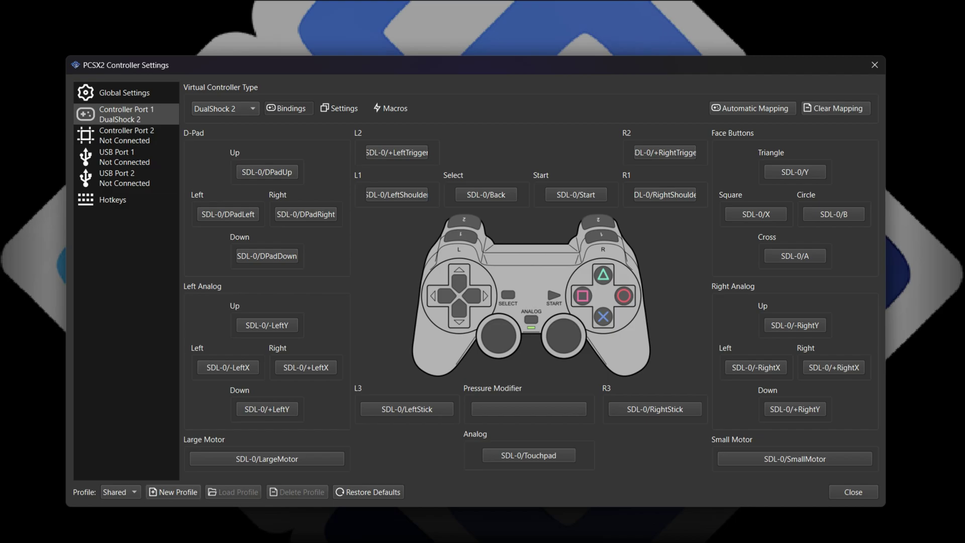
pyautogui.click(267, 172)
pyautogui.press('Escape')
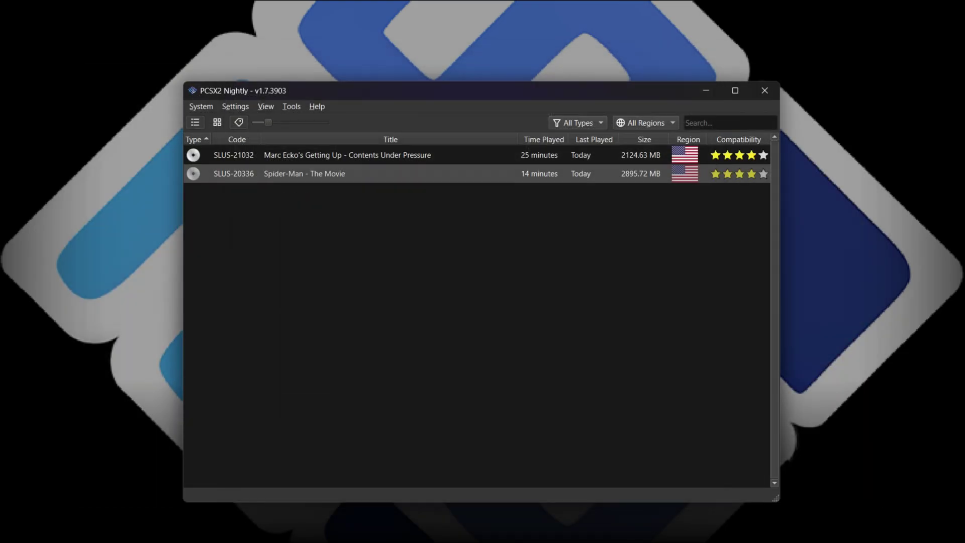
# Close PCSX2 and return to RetroBat
pyautogui.press('Return')
pyautogui.press('Return')
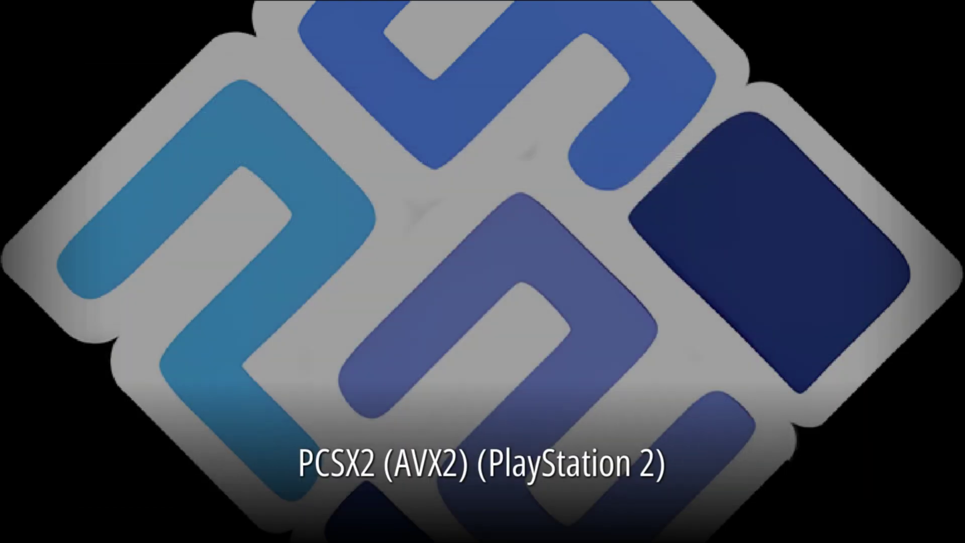